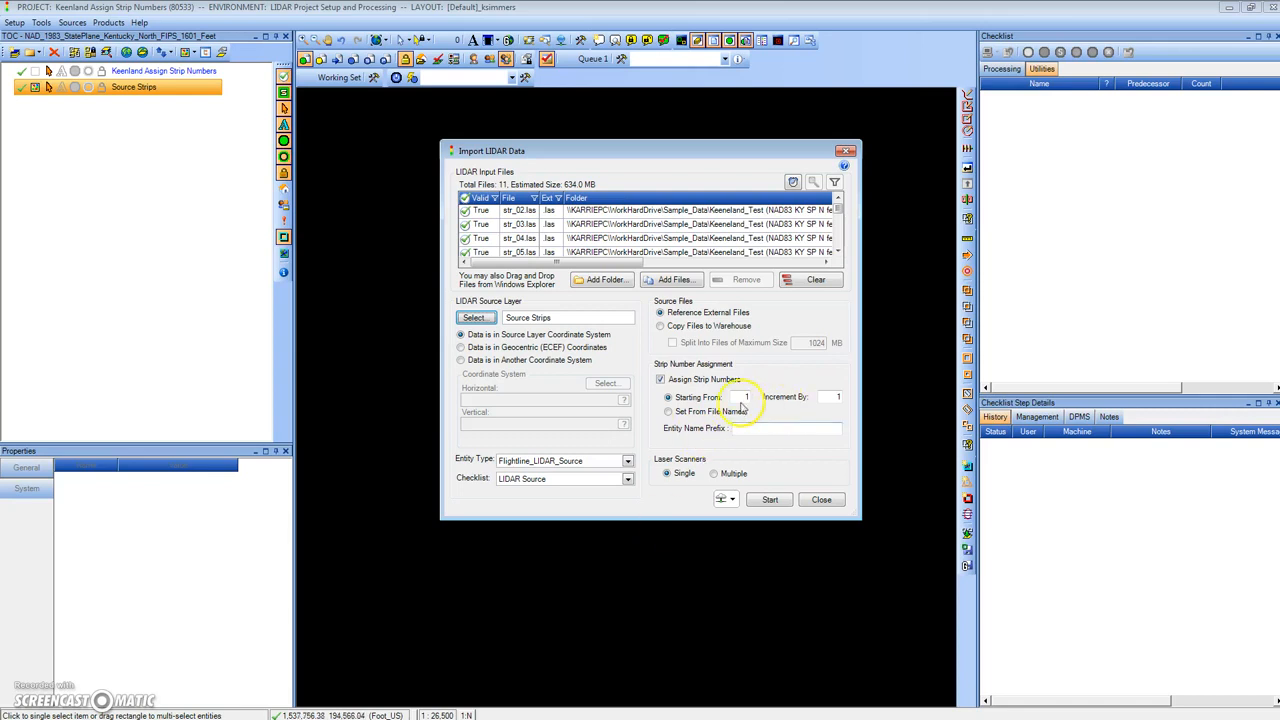
- Import the LIDAR files into Source Strips with strip numbers starting from 1, incrementing by 1, and no entity name prefix
left_click(836, 397)
left_click(743, 397)
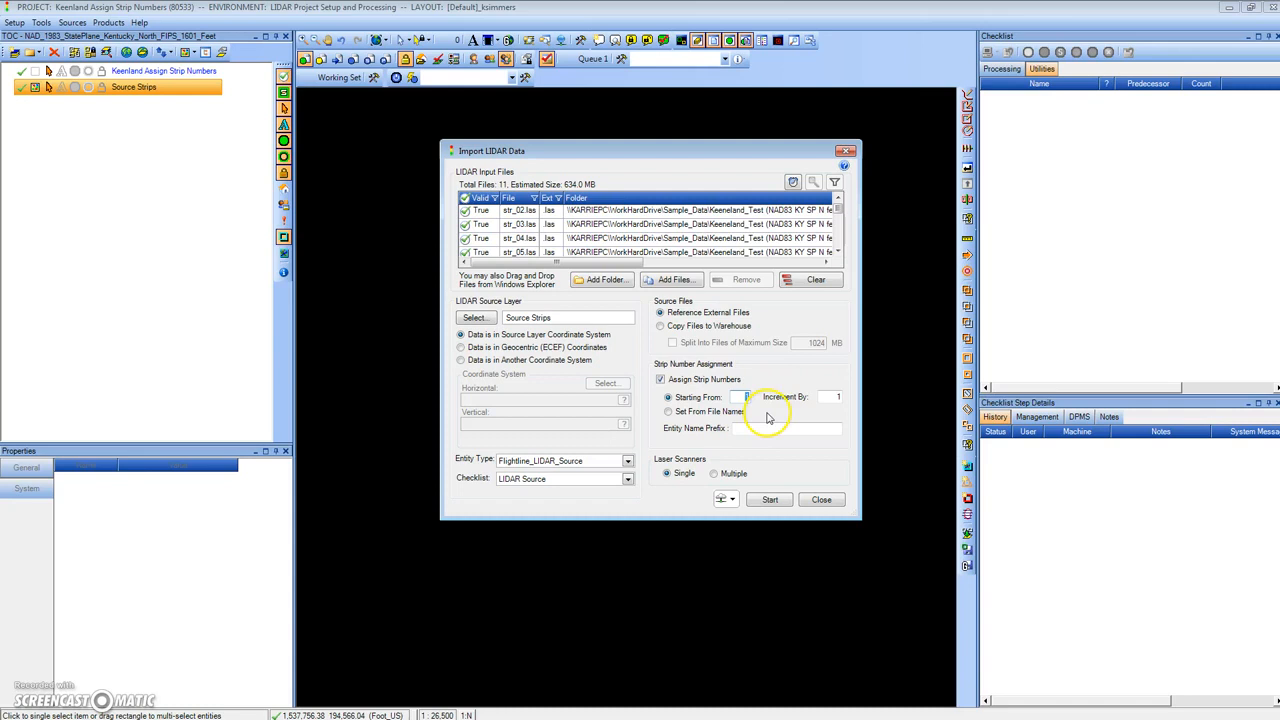
left_click(768, 428)
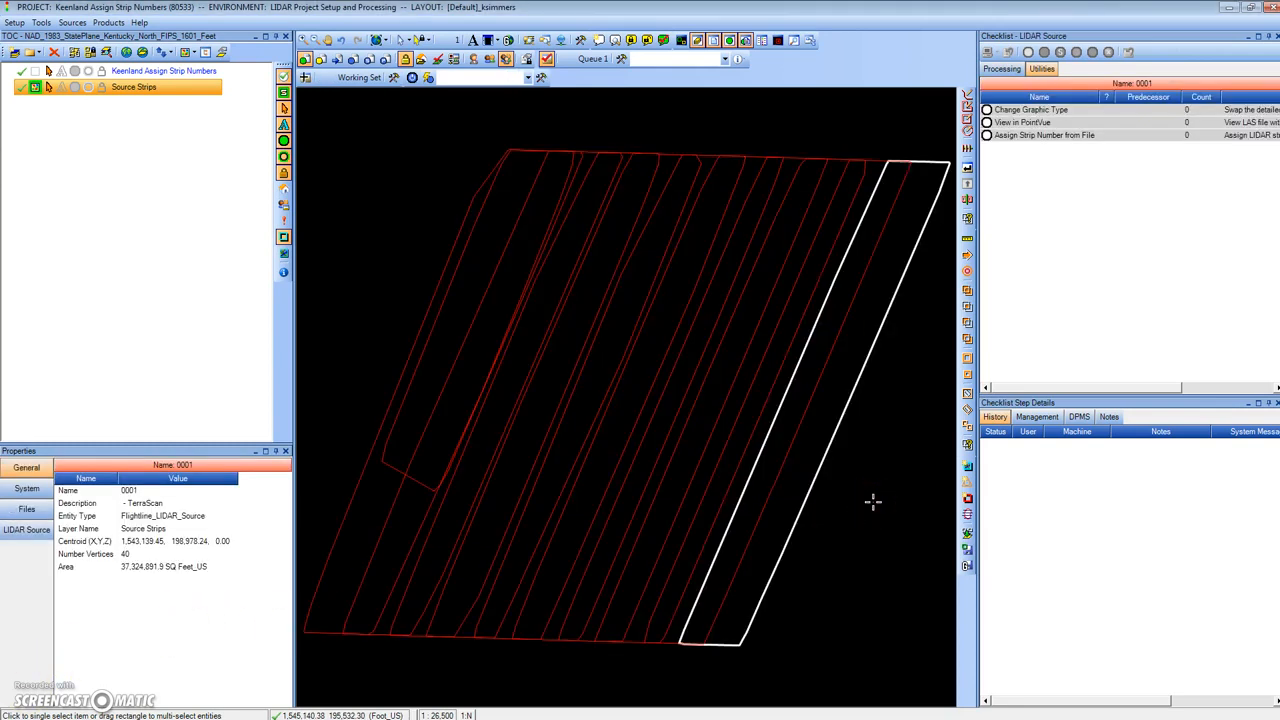
- Examine the LIDAR source geometry attributes of strip 0001 and of strips farther across the block, including 0009
left_click(872, 501)
left_click(16, 534)
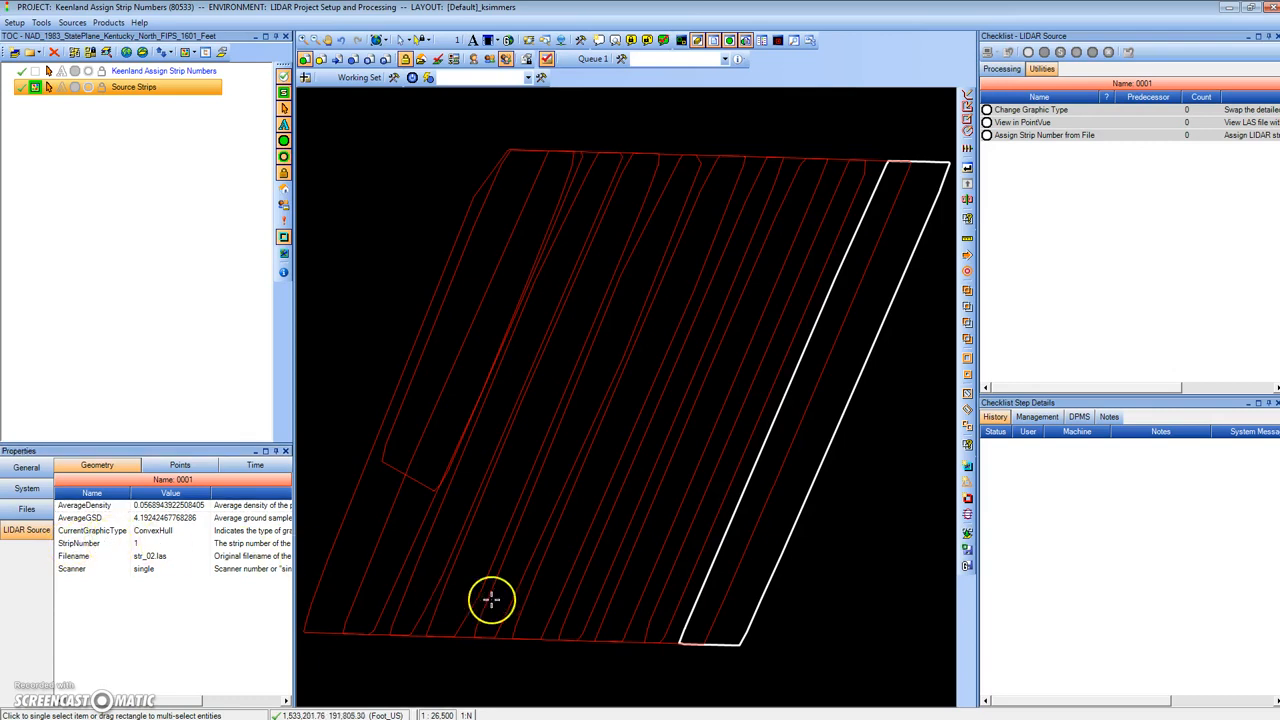
left_click(562, 628)
left_click(620, 582)
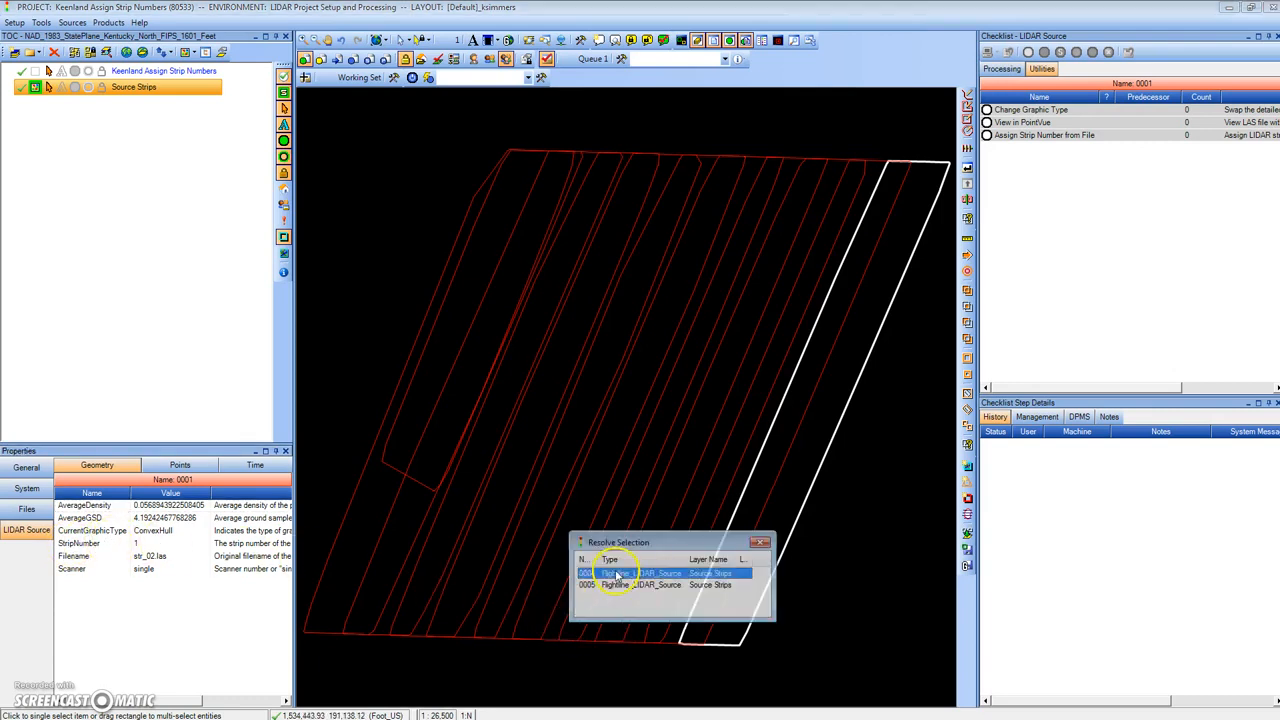
left_click(418, 555)
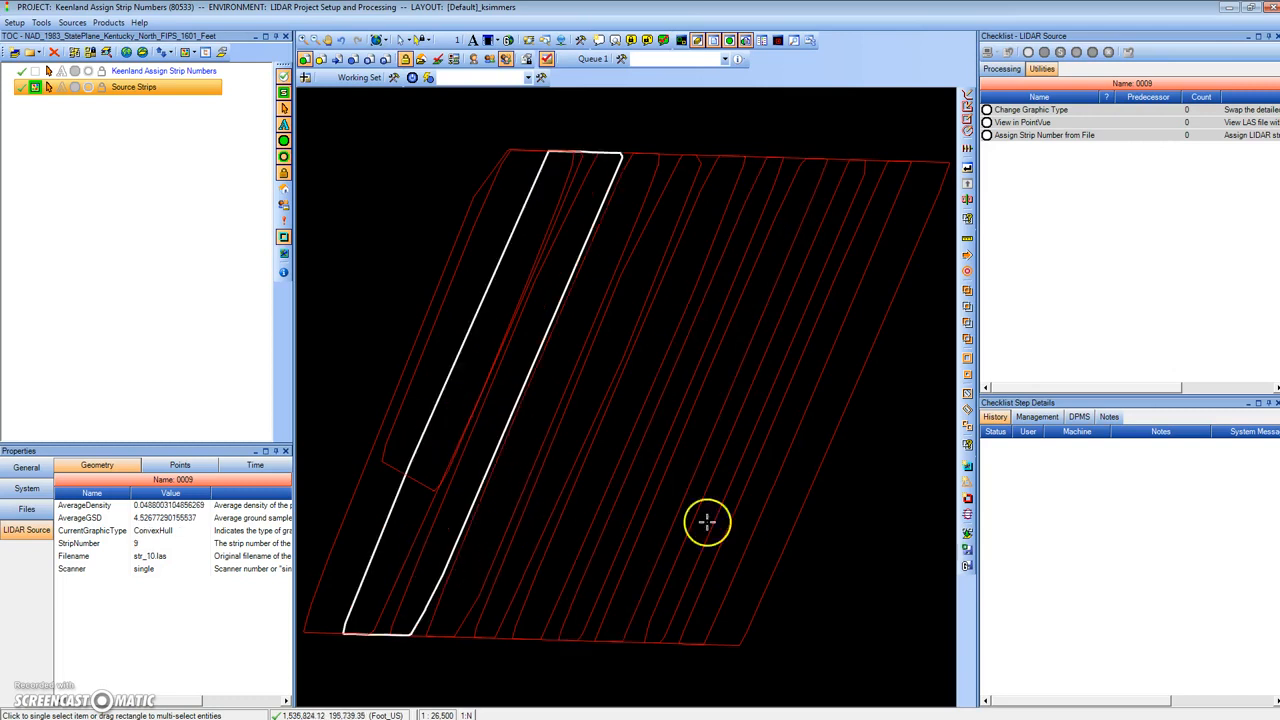
- Inspect strips 0001, 0003 and 0011 in the map, ending with the LIDAR source attributes of strip 0011
left_click(775, 567)
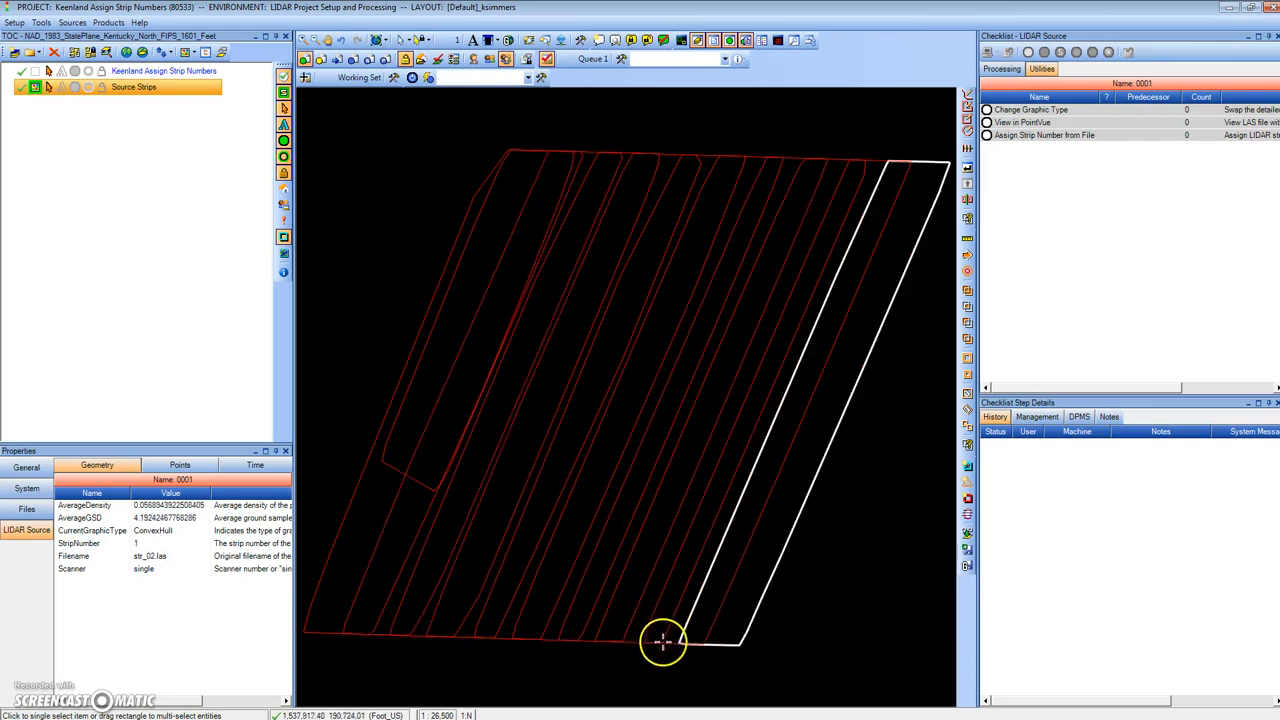
left_click(664, 643)
left_click(640, 641)
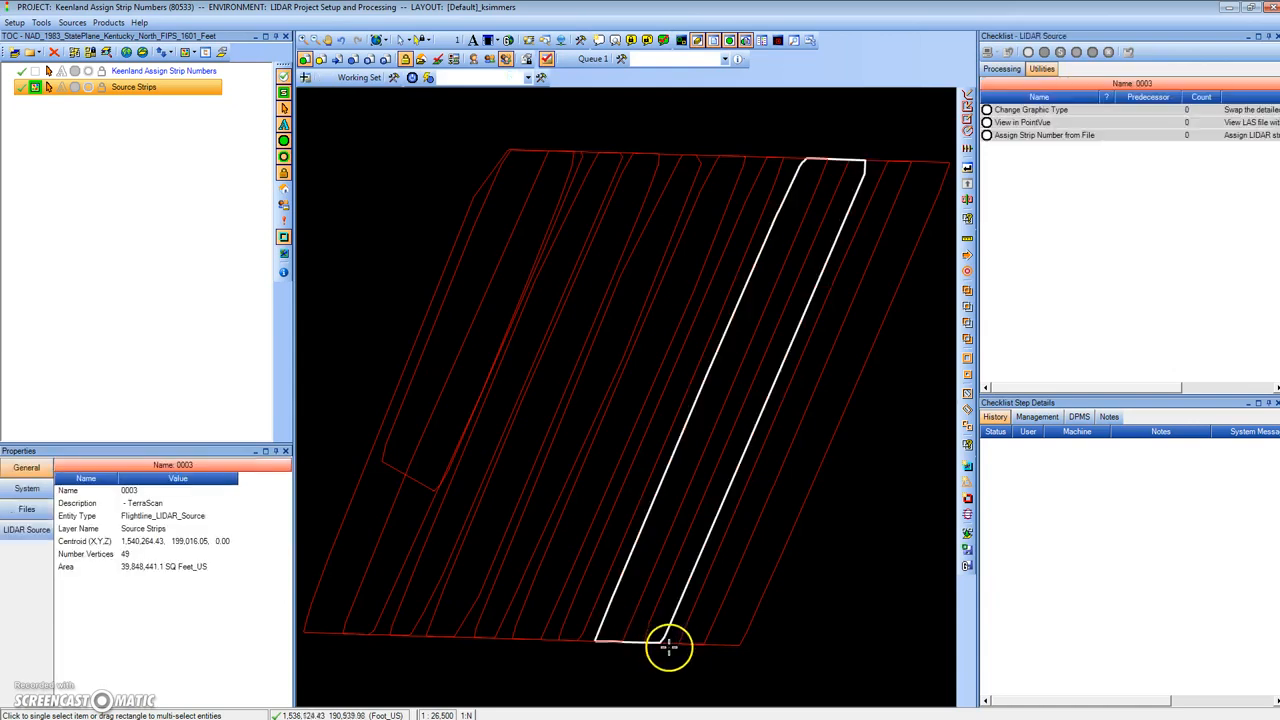
left_click(408, 473)
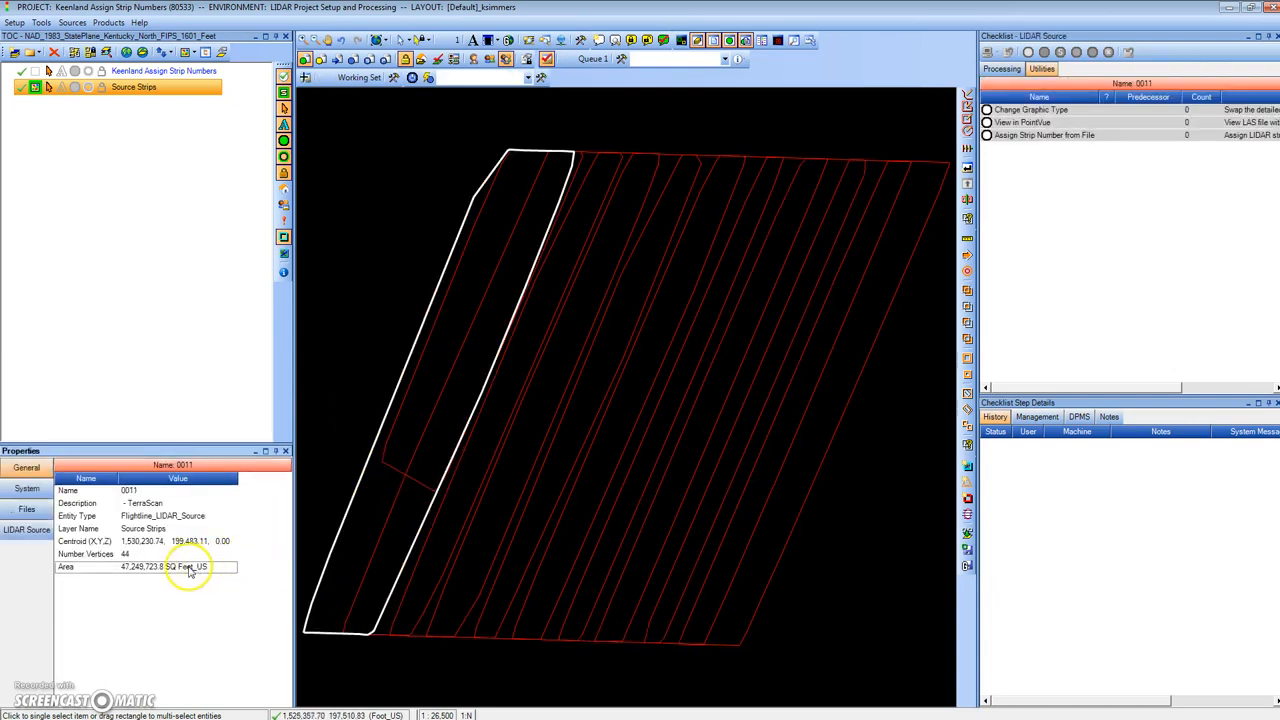
left_click(26, 529)
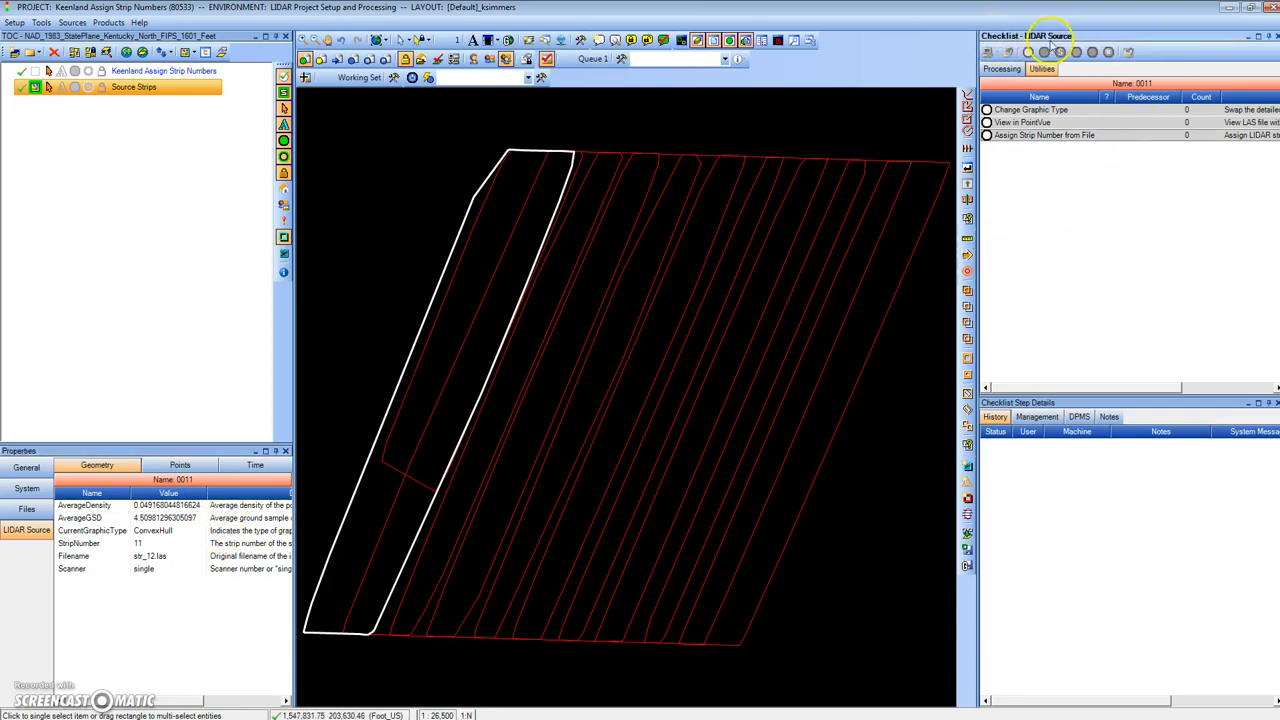
- Look over the Assign Strip Number from File utility in the LIDAR Source checklist
left_click(1044, 70)
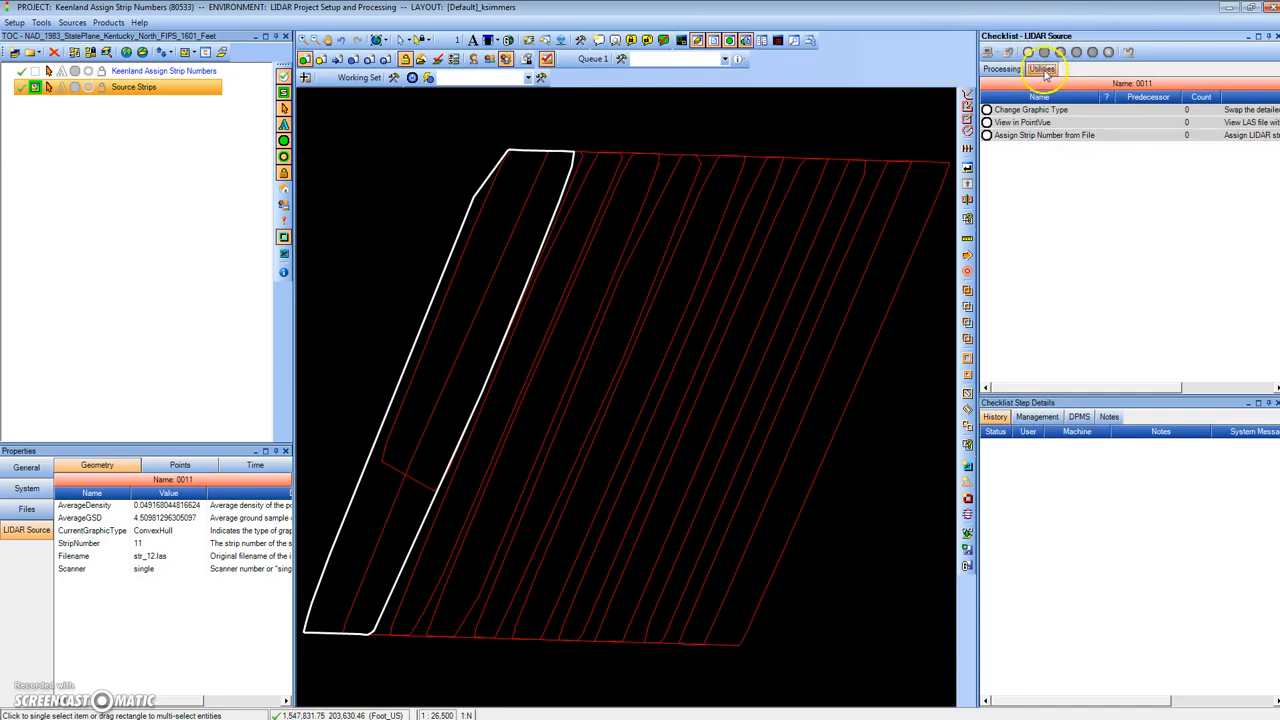
left_click(1036, 138)
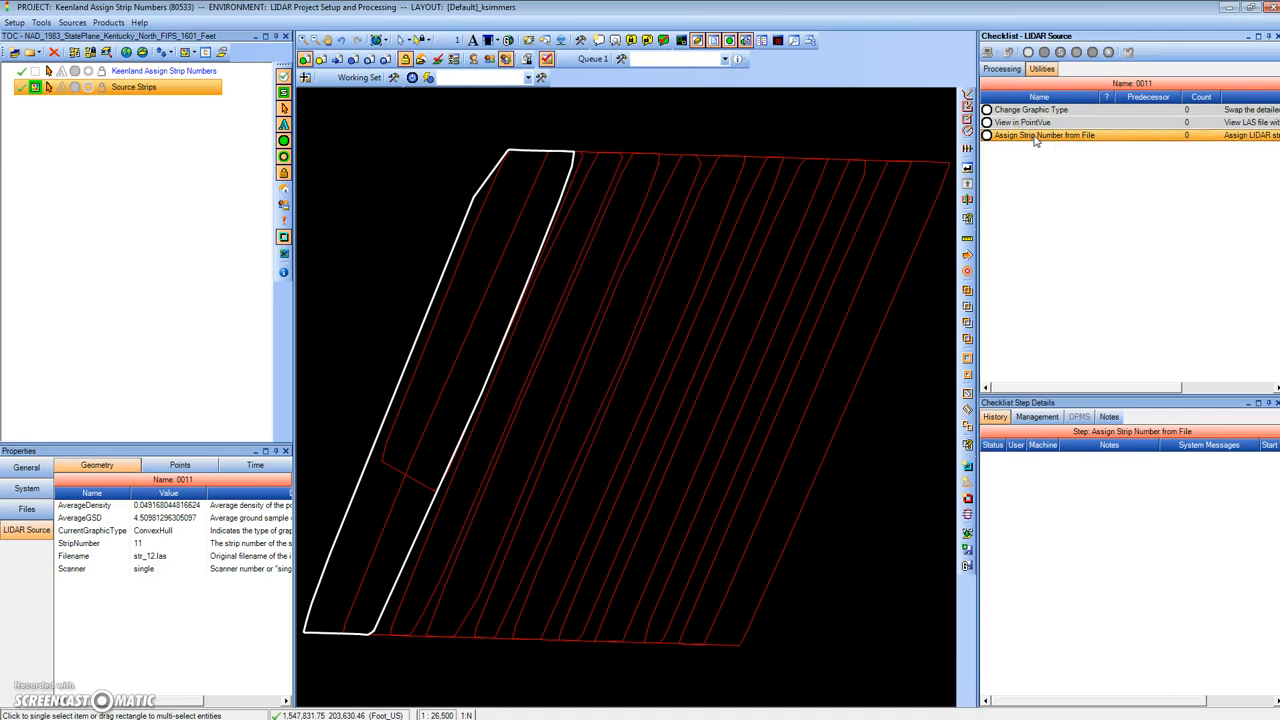
left_click(1042, 138)
left_click_drag(1279, 96, 743, 105)
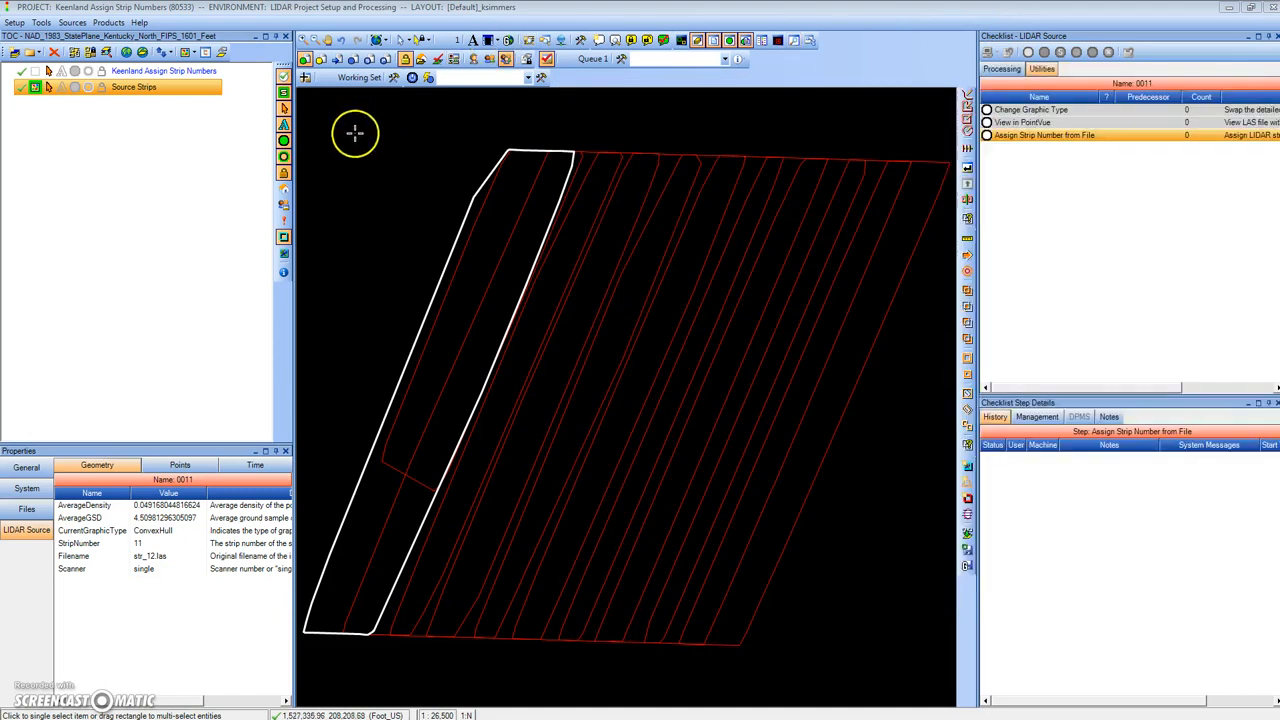
- Add the Source Strips layer's entities to the working set and launch Assign Strip Number from File on them
right_click(172, 88)
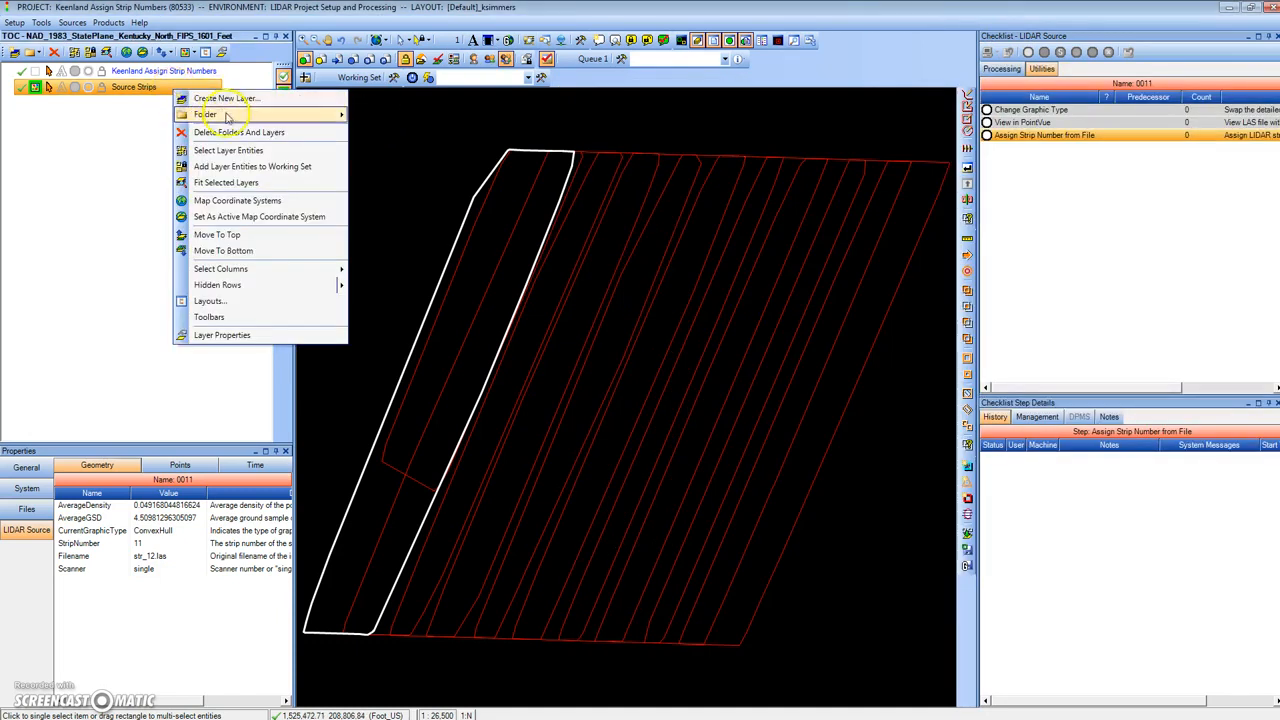
left_click(239, 168)
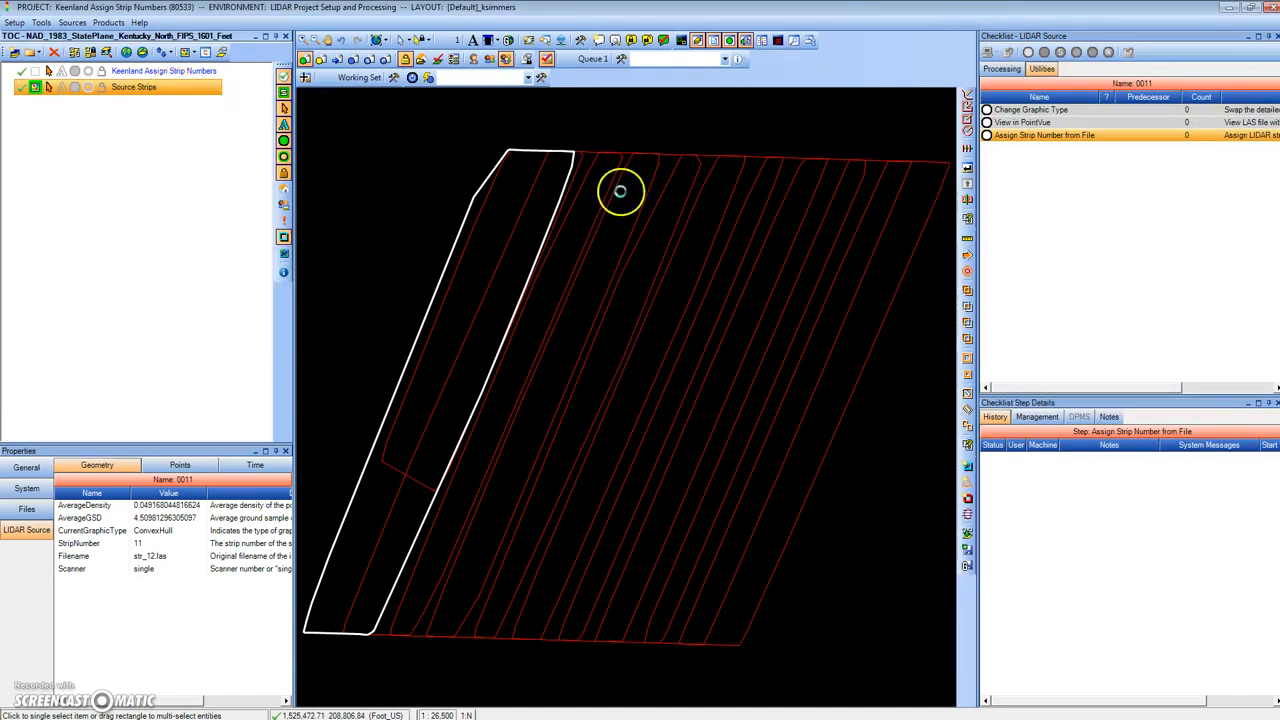
left_click(1064, 135)
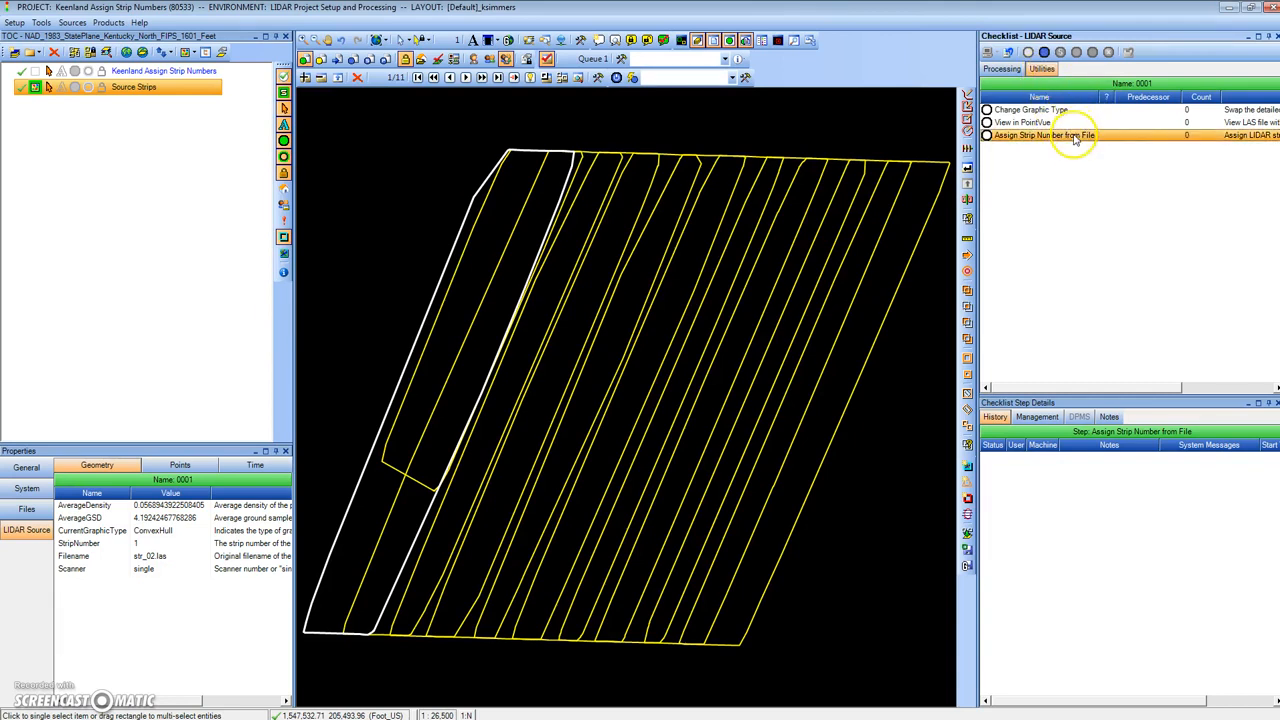
left_click(1044, 52)
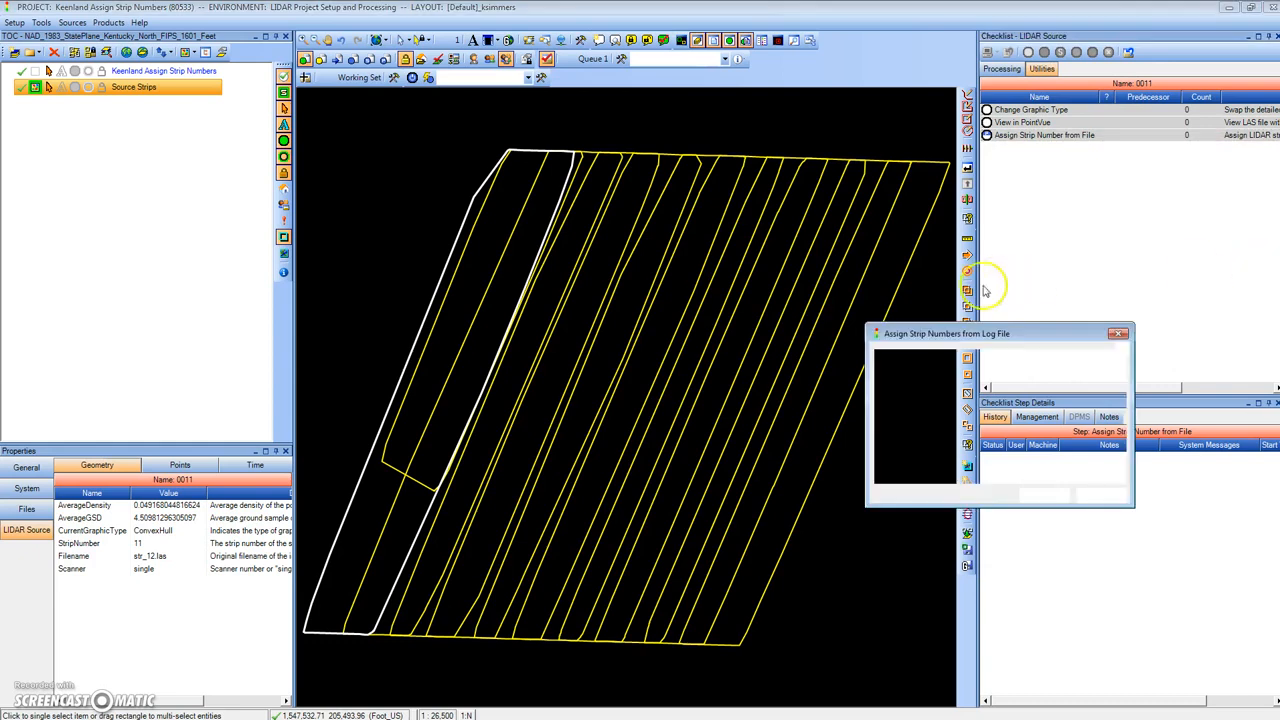
- Assign the strip numbers from the log file Renumber_Strips.txt, keeping unassigned strips set to error and without renaming the entities
left_click_drag(970, 342, 962, 153)
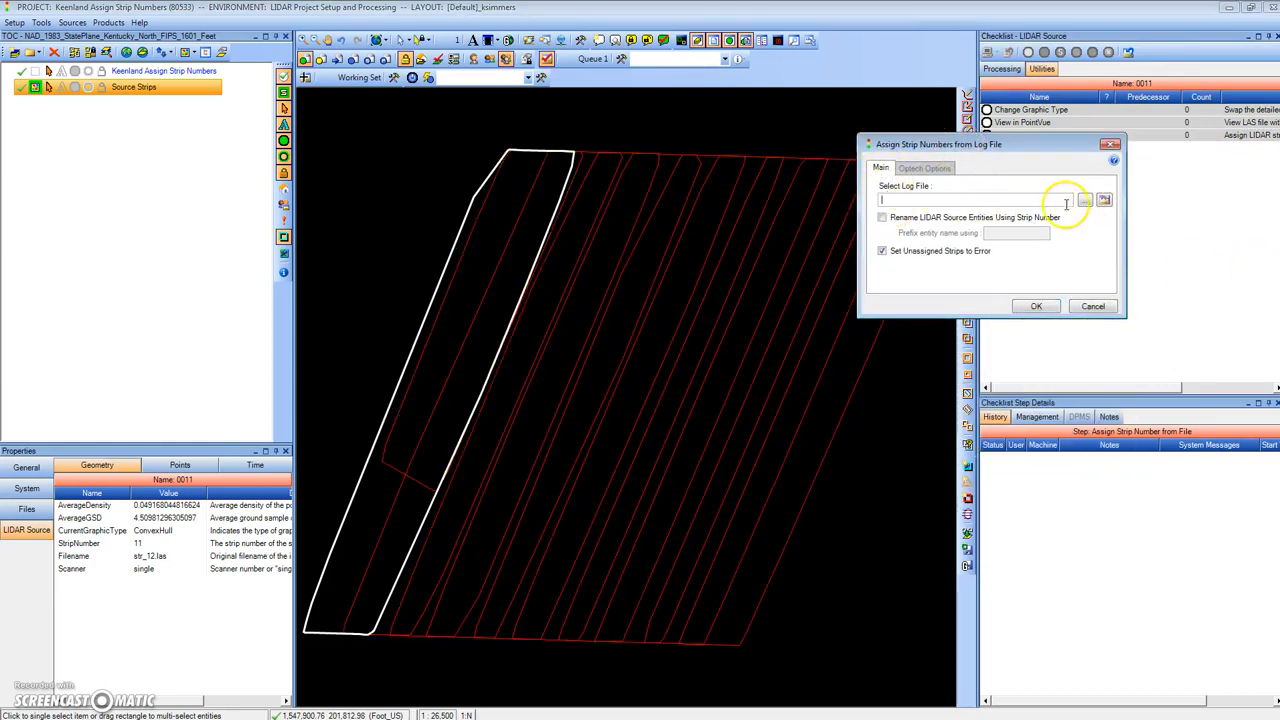
left_click(1036, 306)
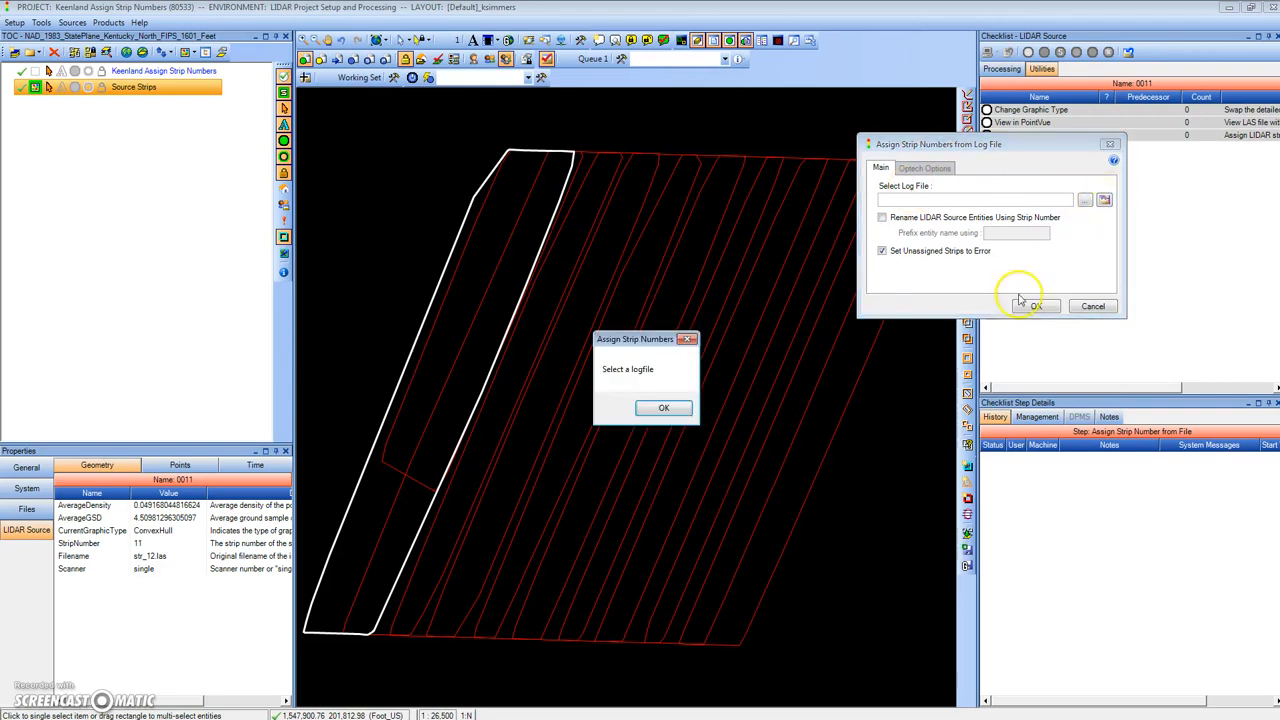
left_click(668, 408)
left_click(1104, 199)
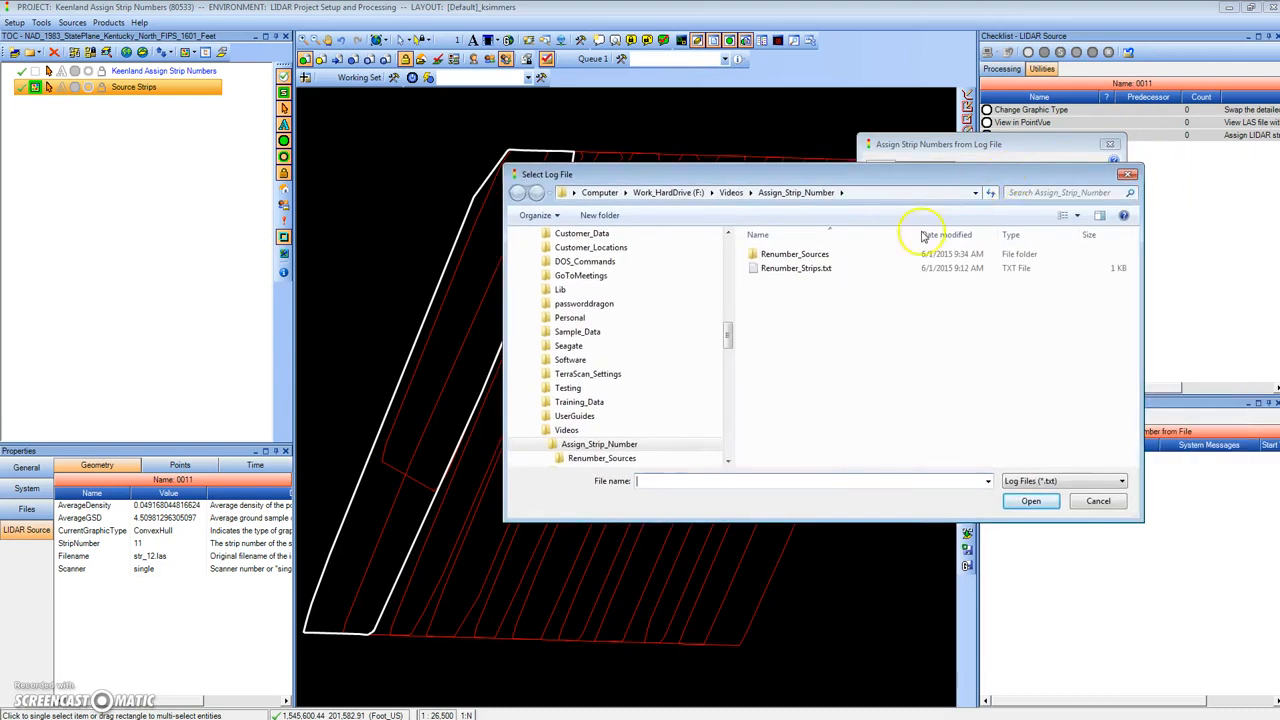
left_click(796, 268)
left_click(1036, 503)
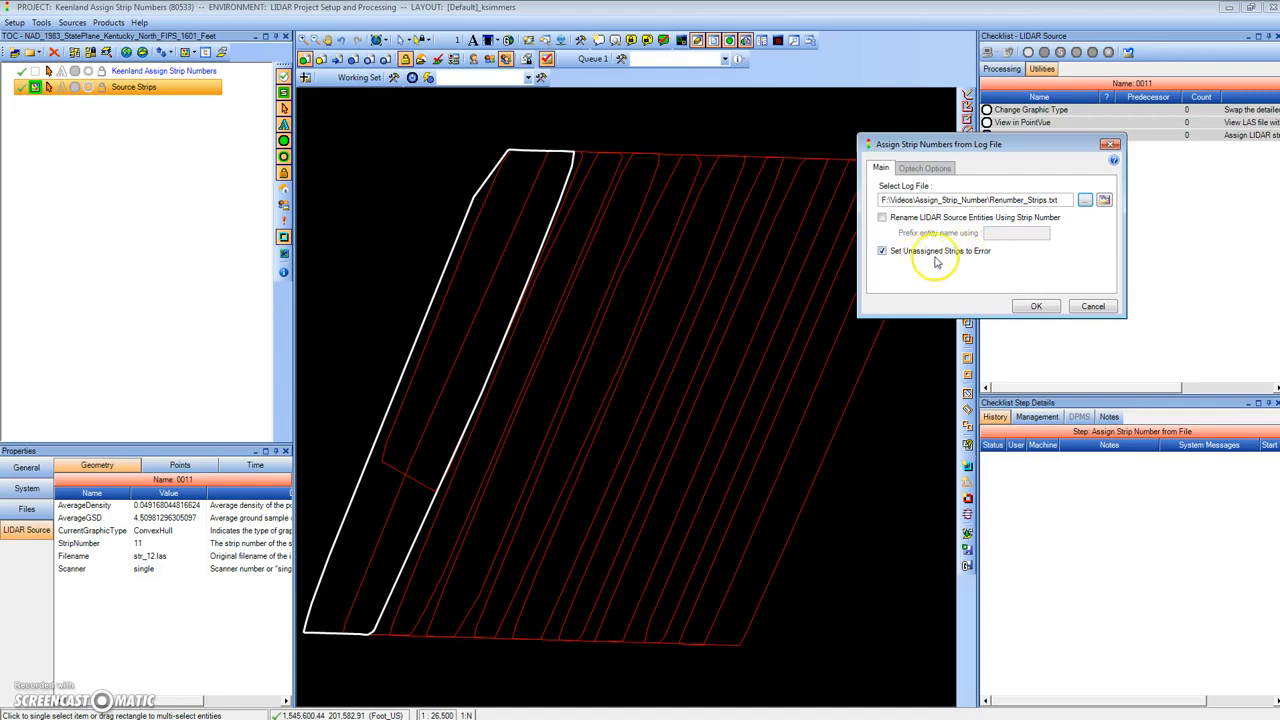
left_click(1045, 307)
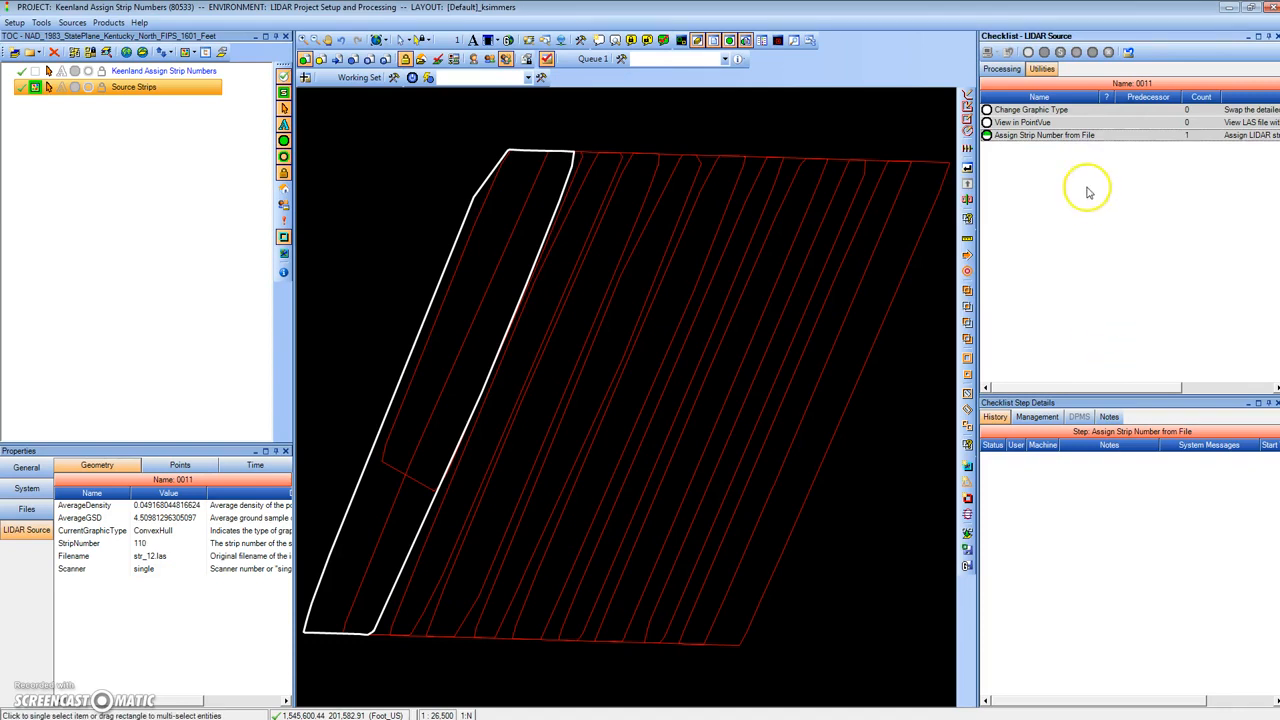
- Review strip 0011's history for Assign Strip Number from File and check strip 0001's LIDAR source attributes
left_click(1068, 138)
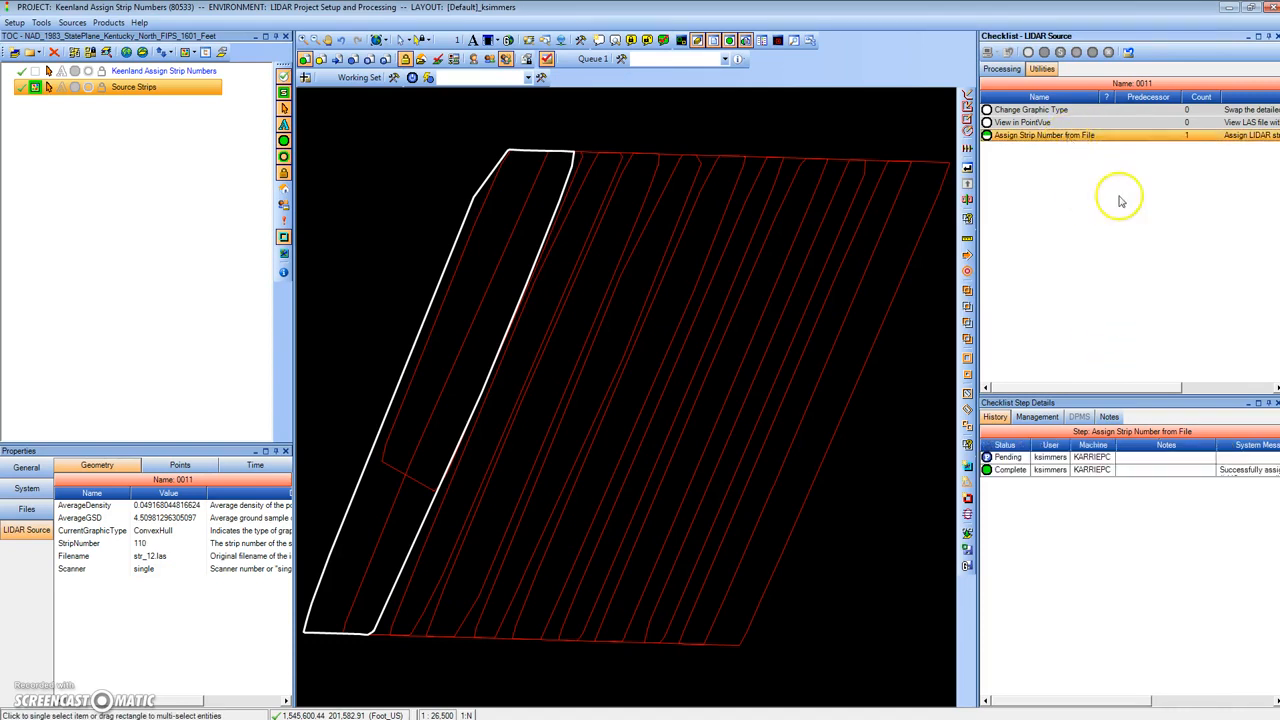
left_click(788, 547)
left_click(834, 438)
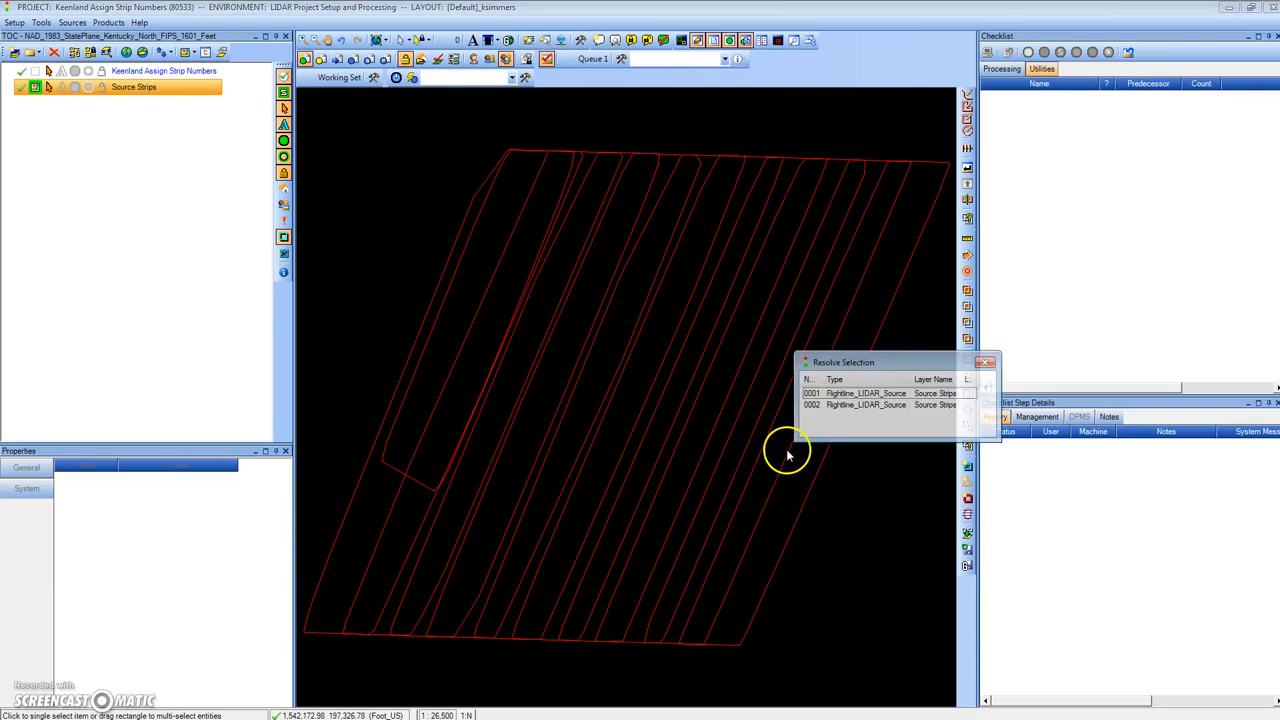
left_click(856, 390)
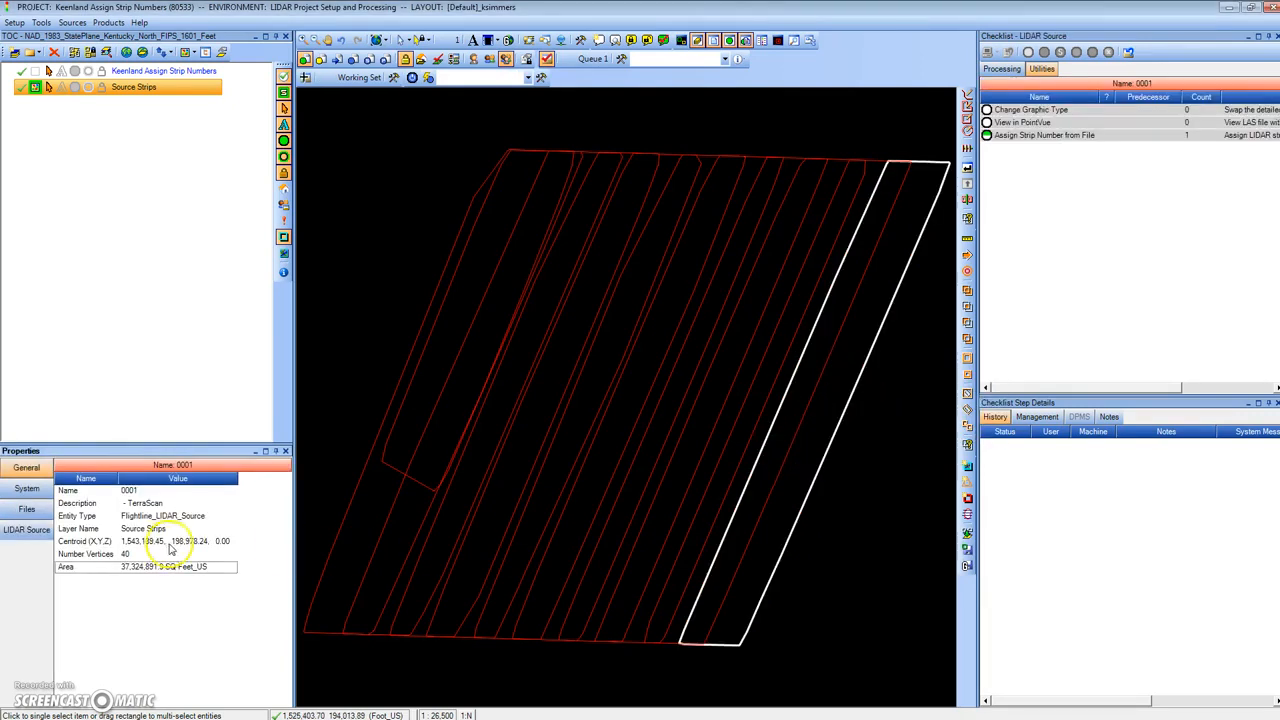
left_click(26, 529)
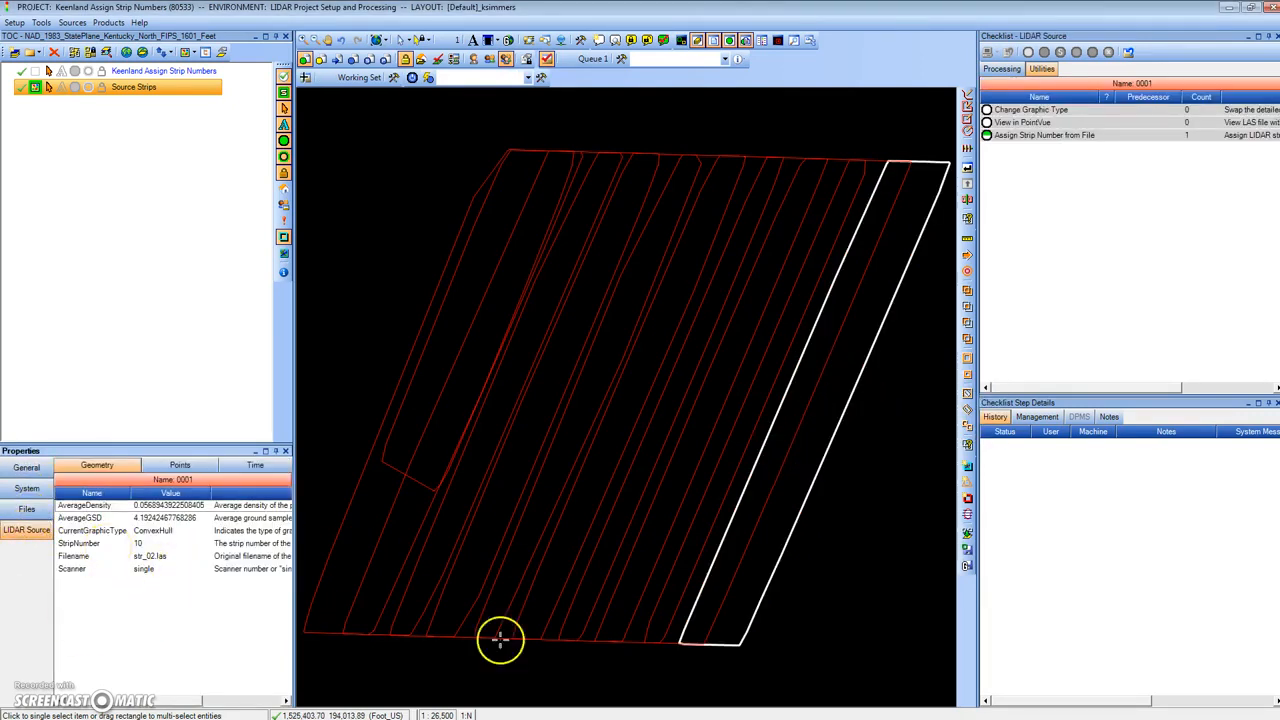
- Select strip 0004 in the map and check its strip number in the LIDAR source attributes
left_click(669, 643)
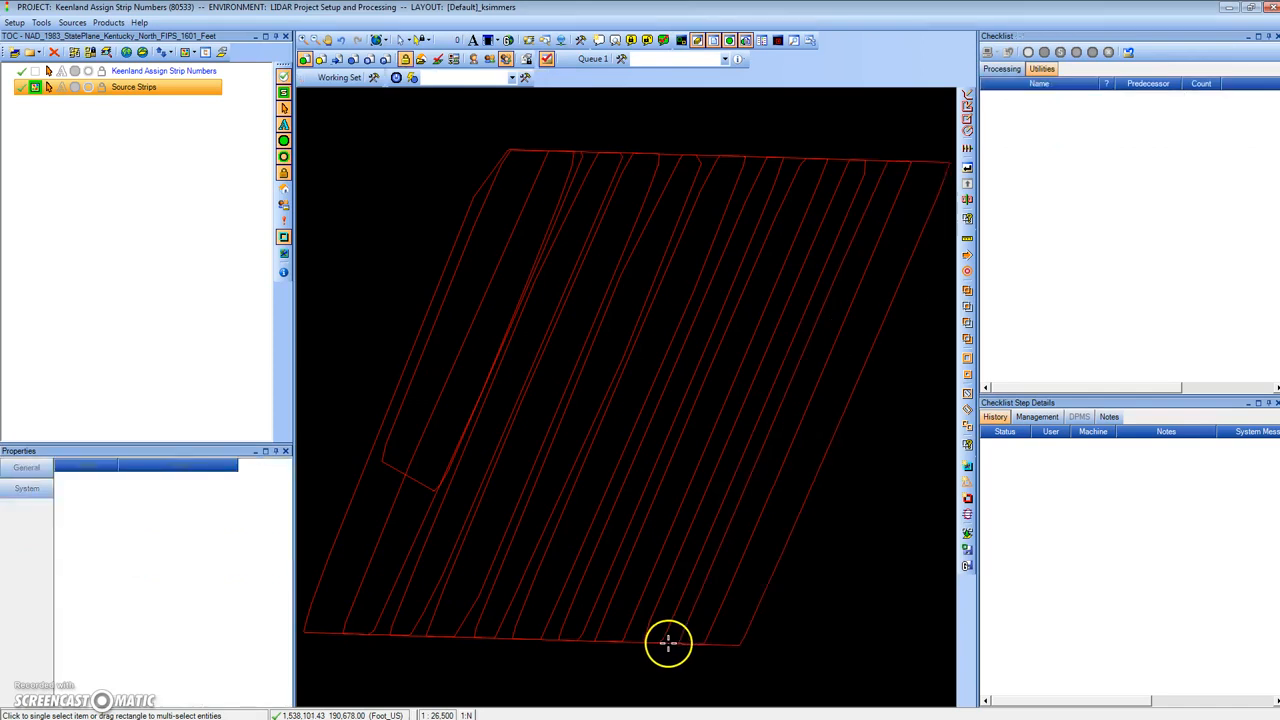
left_click(585, 629)
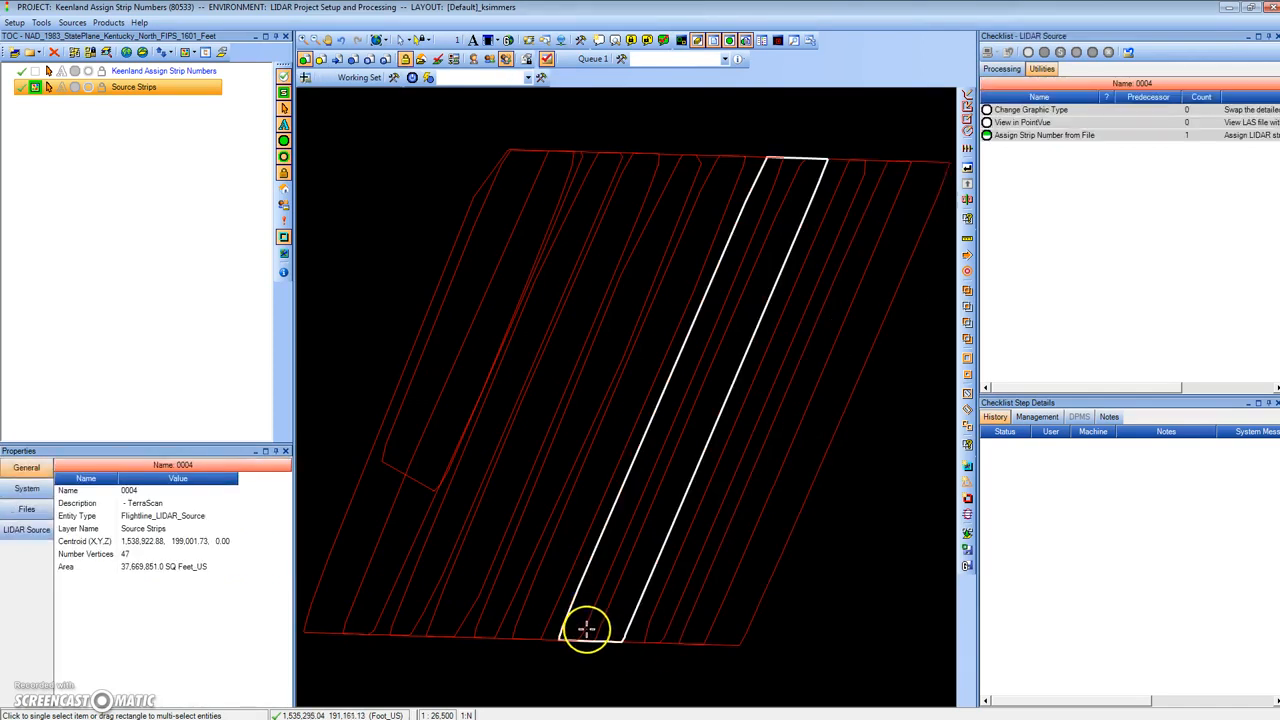
left_click(12, 536)
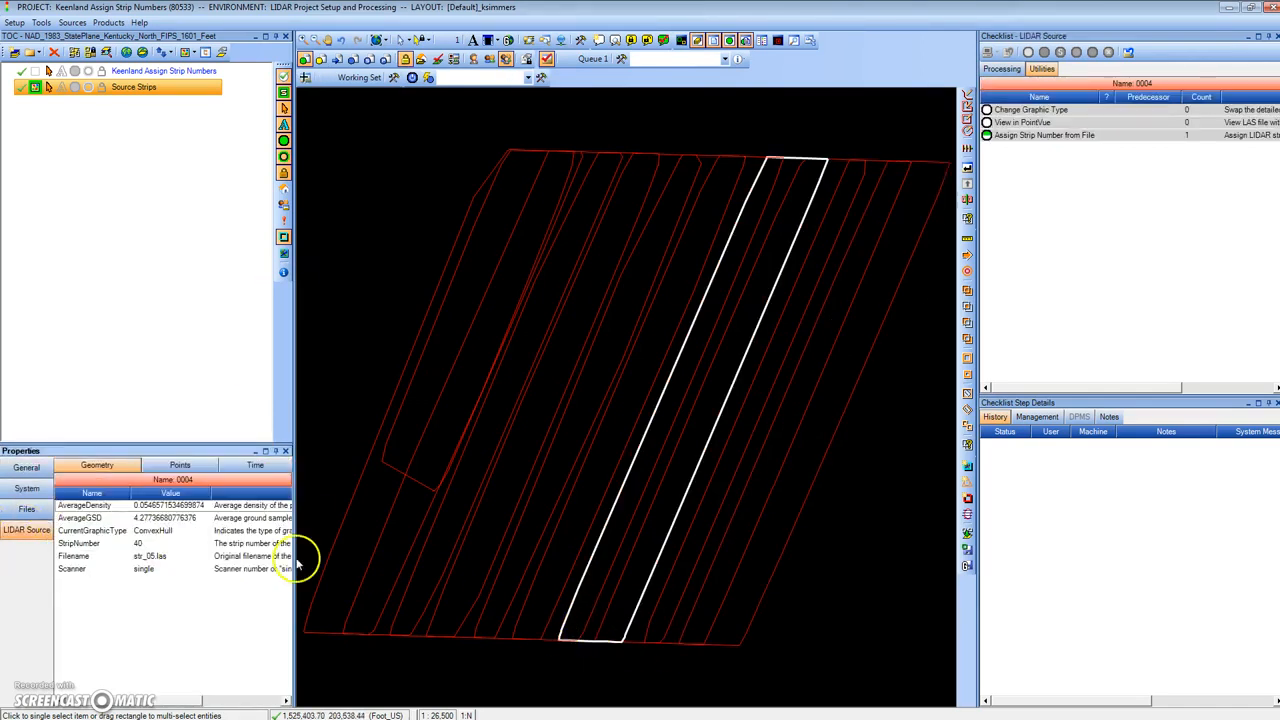
- Open the Entity Manager with entities filtered to the layers selected in the TOC
left_click(38, 22)
left_click(60, 38)
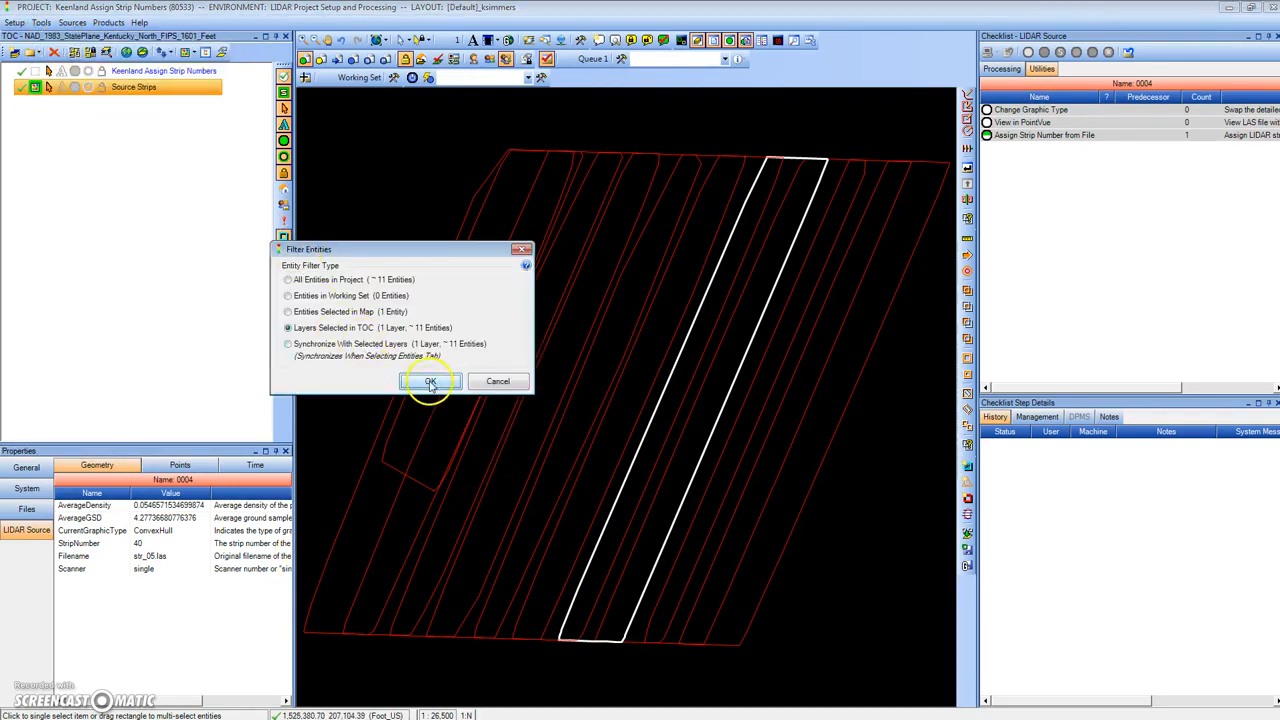
left_click(430, 383)
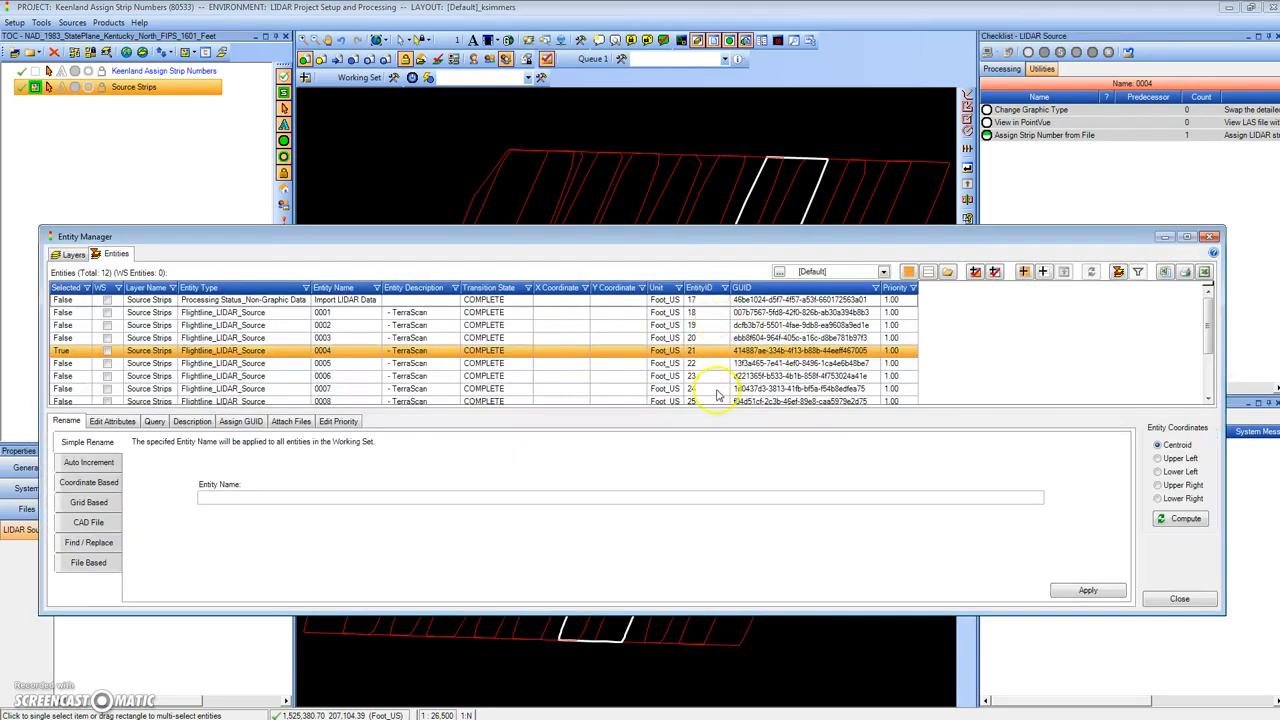
- Query the StripNumber attribute from the LIDAR Source group and populate it as a column in the entity list
left_click(156, 421)
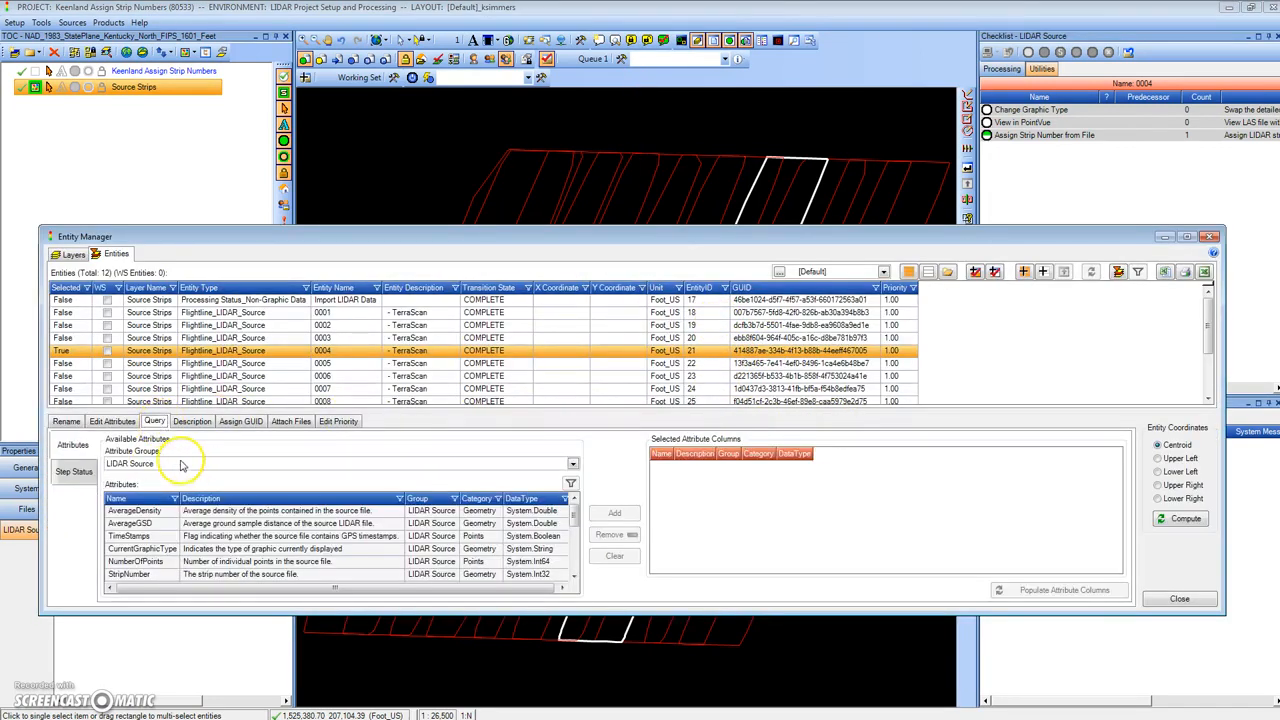
left_click(150, 574)
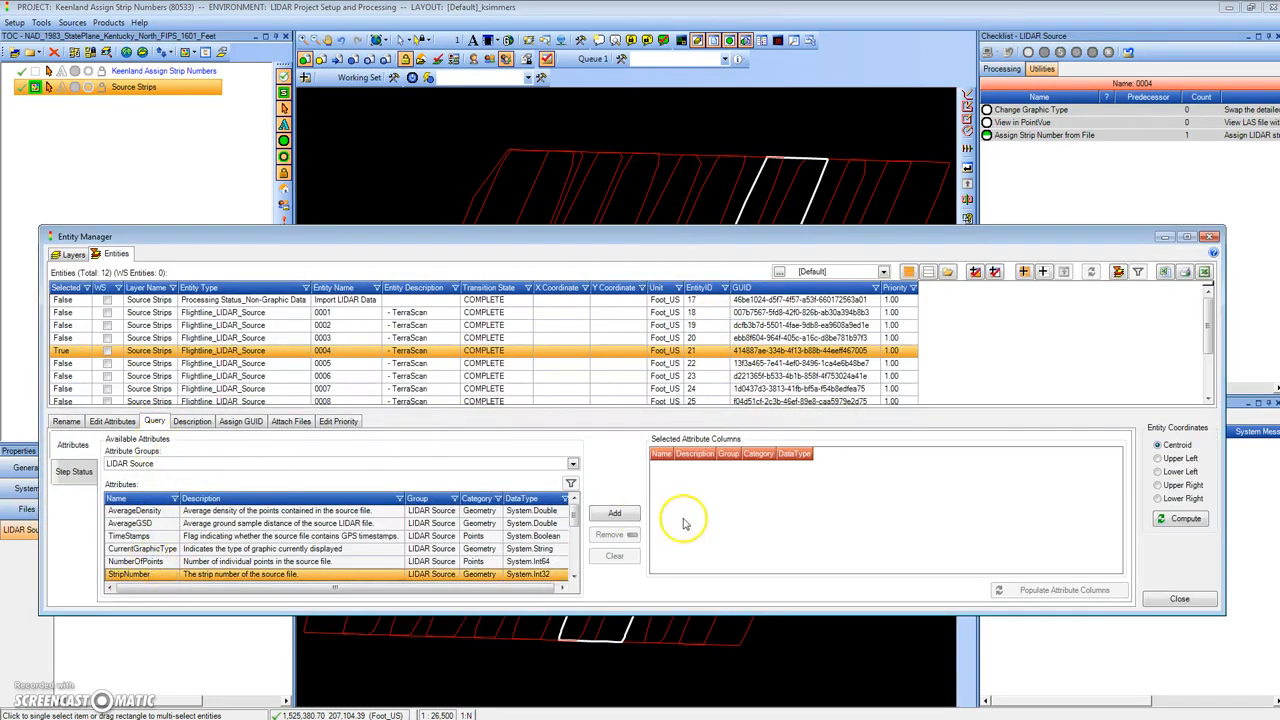
left_click(614, 513)
left_click(1062, 590)
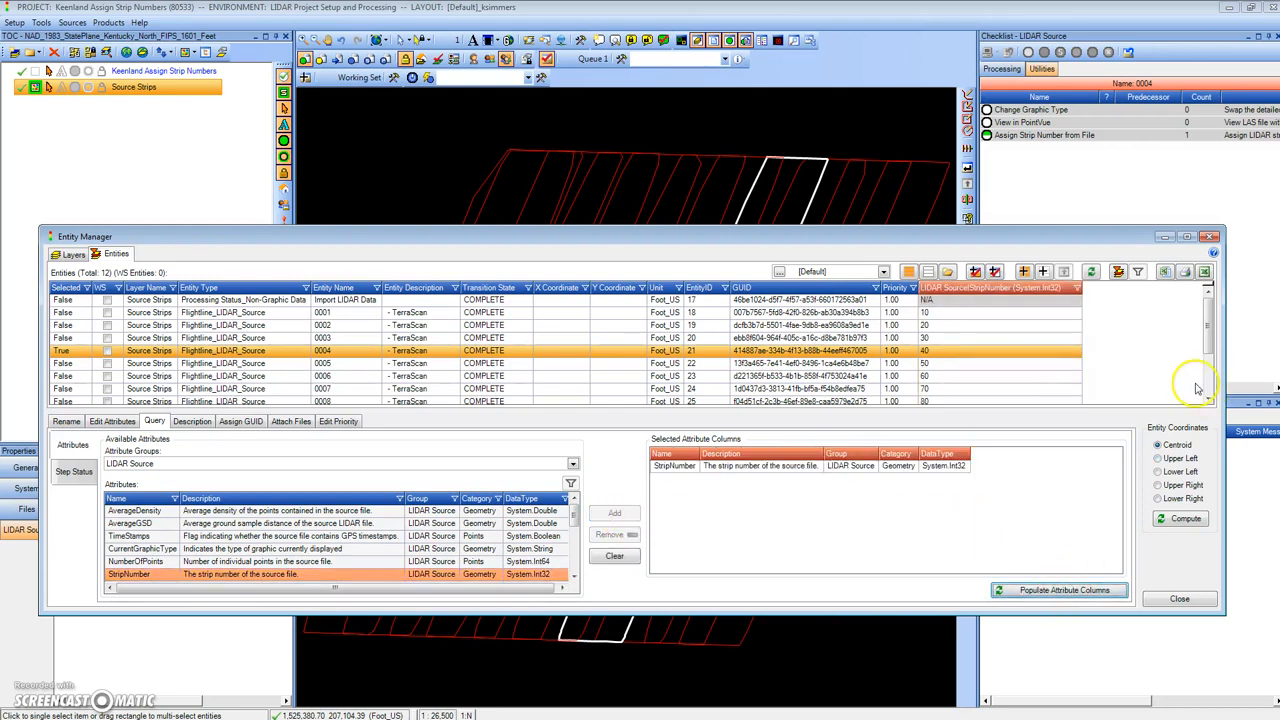
- Compare the StripNumber column for all strips with the line numbers in Renumber_Strips.txt in TextPad
mouse_move(1208, 336)
left_mouse_down()
mouse_move(1206, 384)
mouse_move(1205, 336)
left_mouse_up()
left_click_drag(1279, 145, 689, 171)
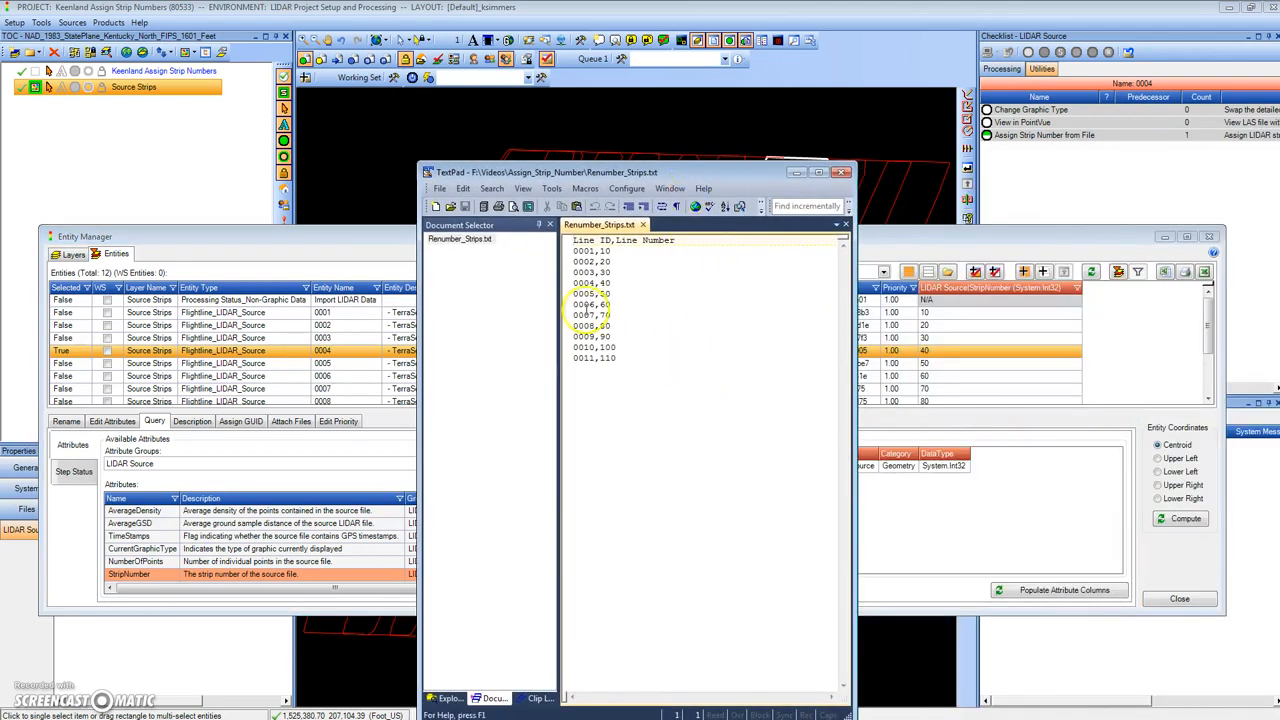
left_click(1208, 333)
mouse_move(1208, 333)
left_mouse_down()
mouse_move(1205, 389)
mouse_move(1206, 322)
left_mouse_up()
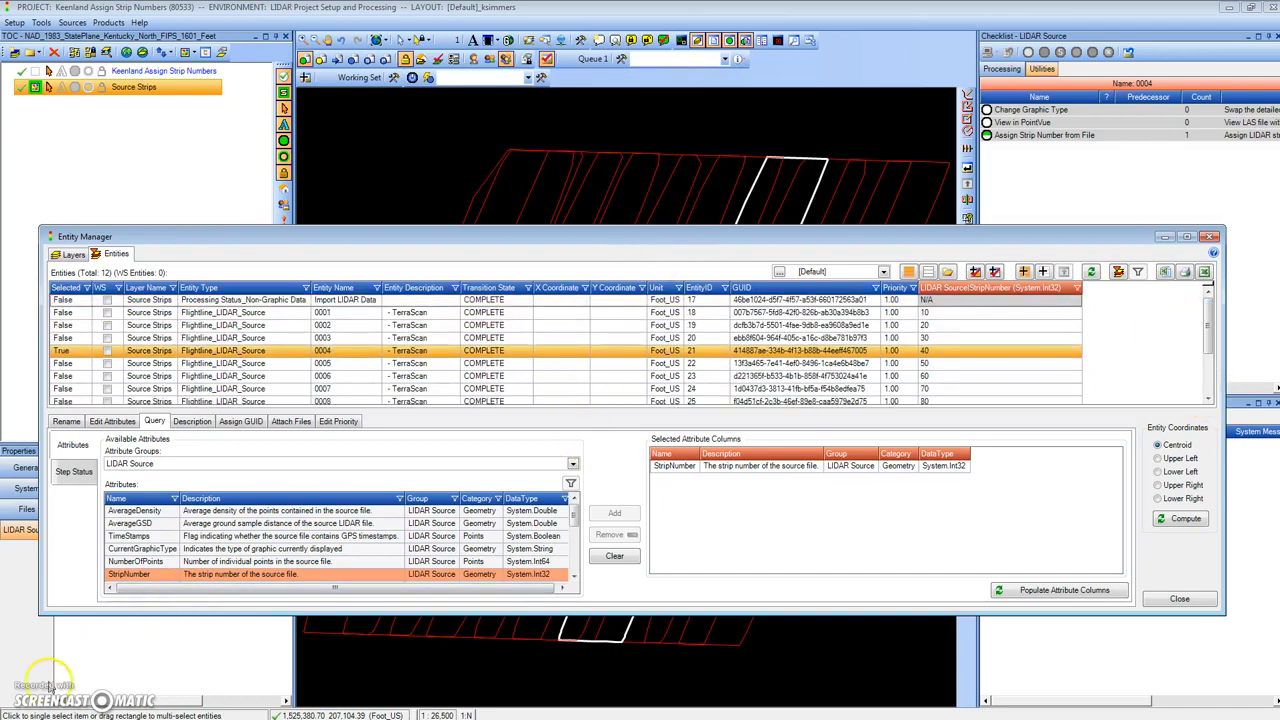